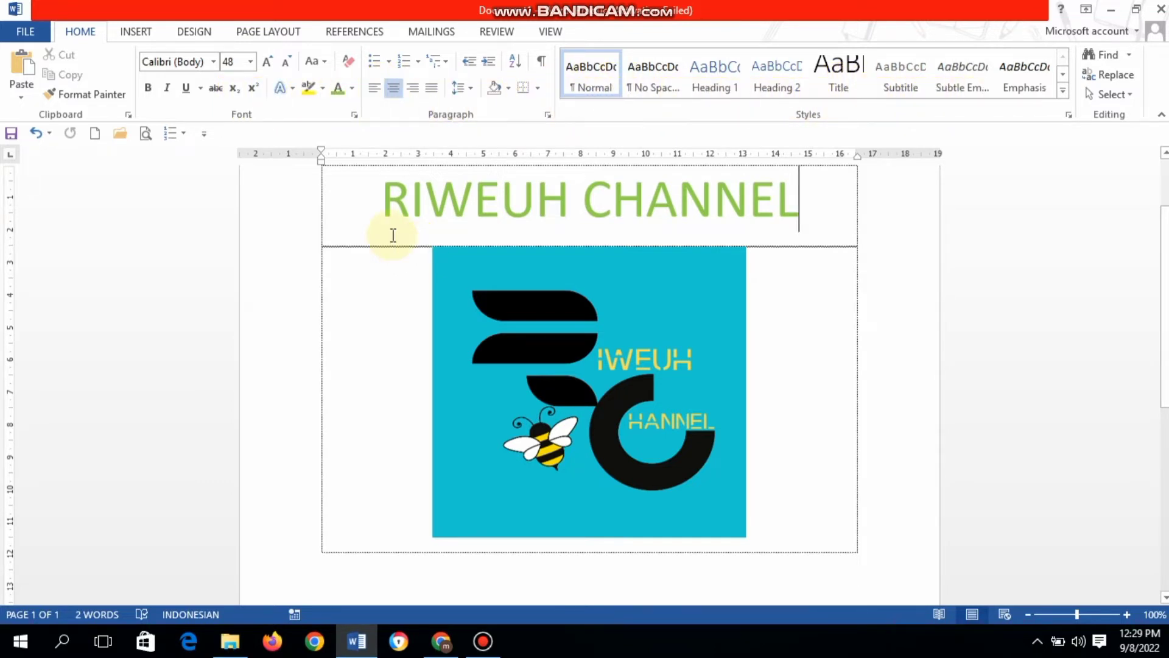
Step: Create a new blank document from the File menu's New templates and return to editing
left_click(23, 33)
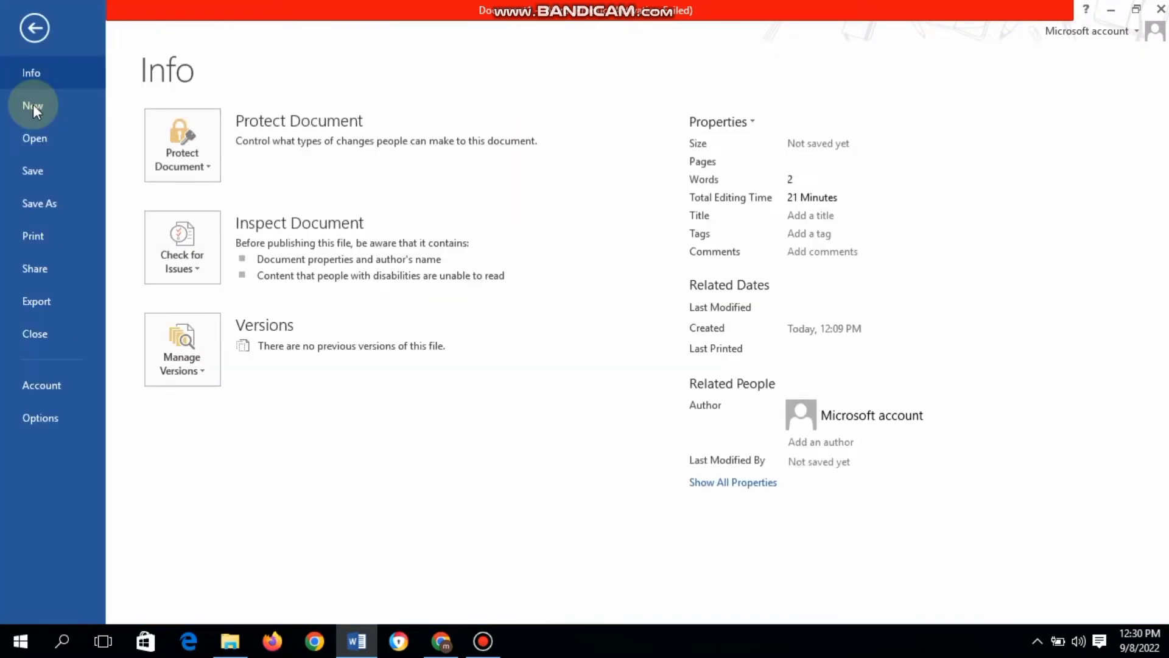
left_click(33, 106)
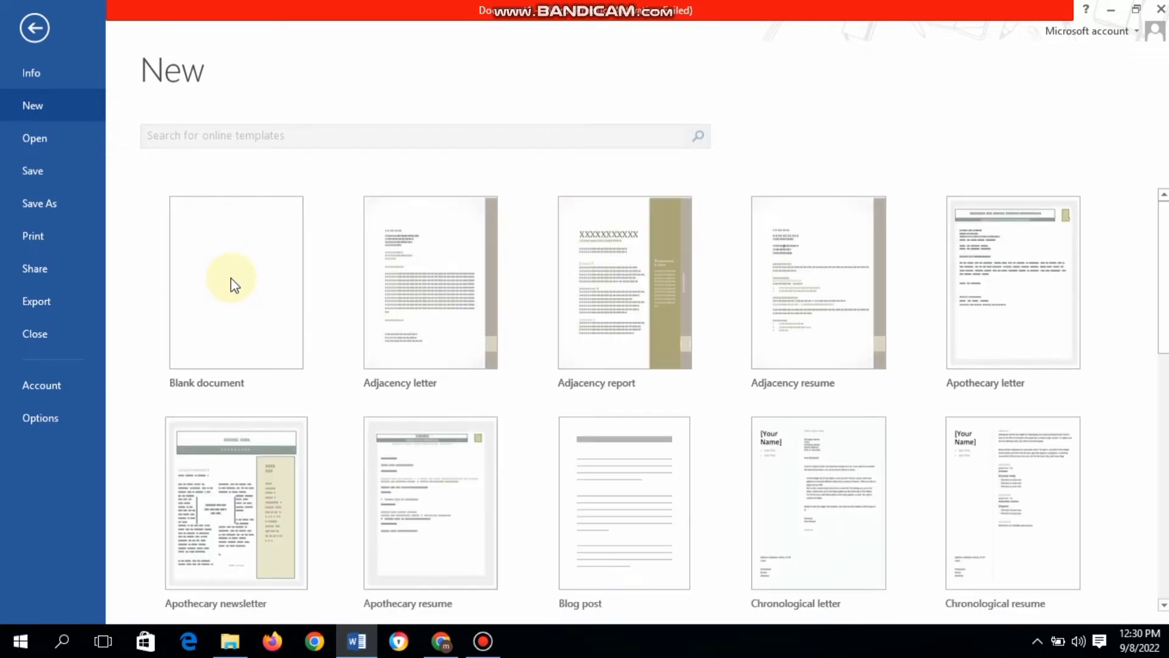
left_click(232, 279)
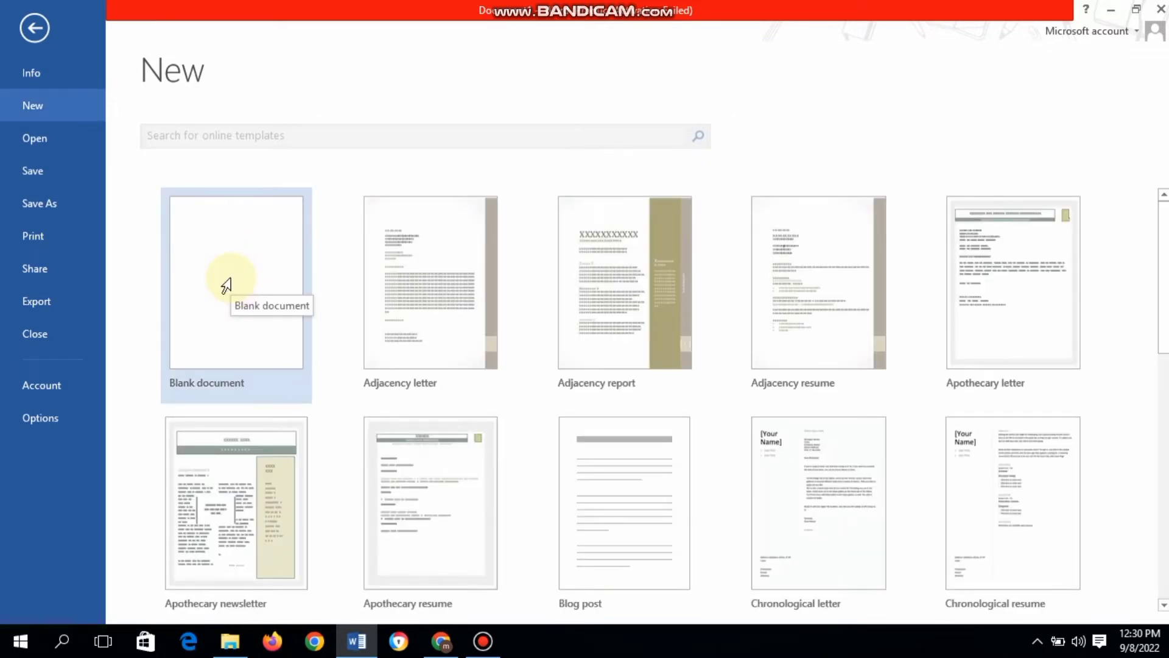
left_click(226, 285)
key("Escape")
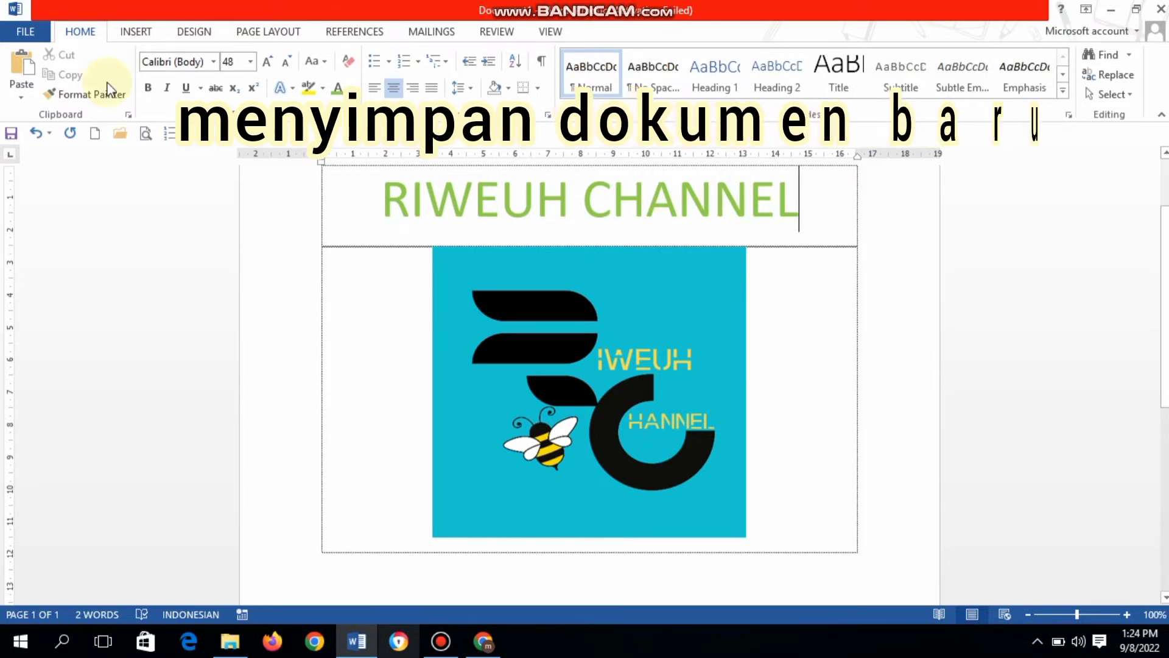
Step: Open the Save As page and pick Computer as the save location
left_click(34, 34)
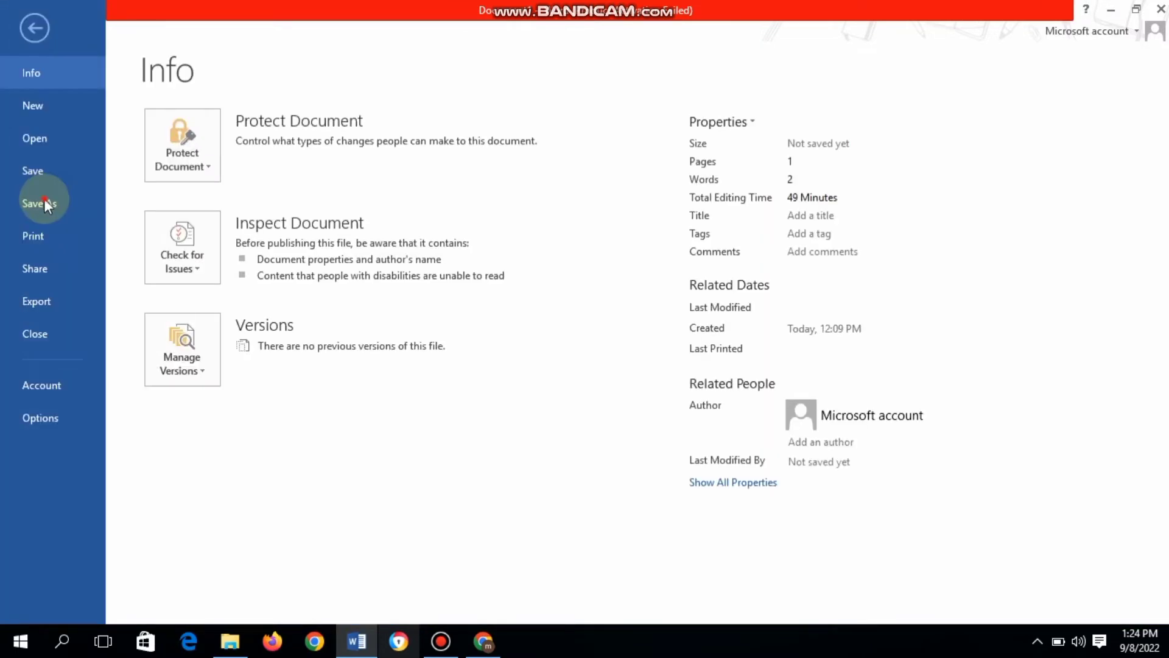
left_click(45, 199)
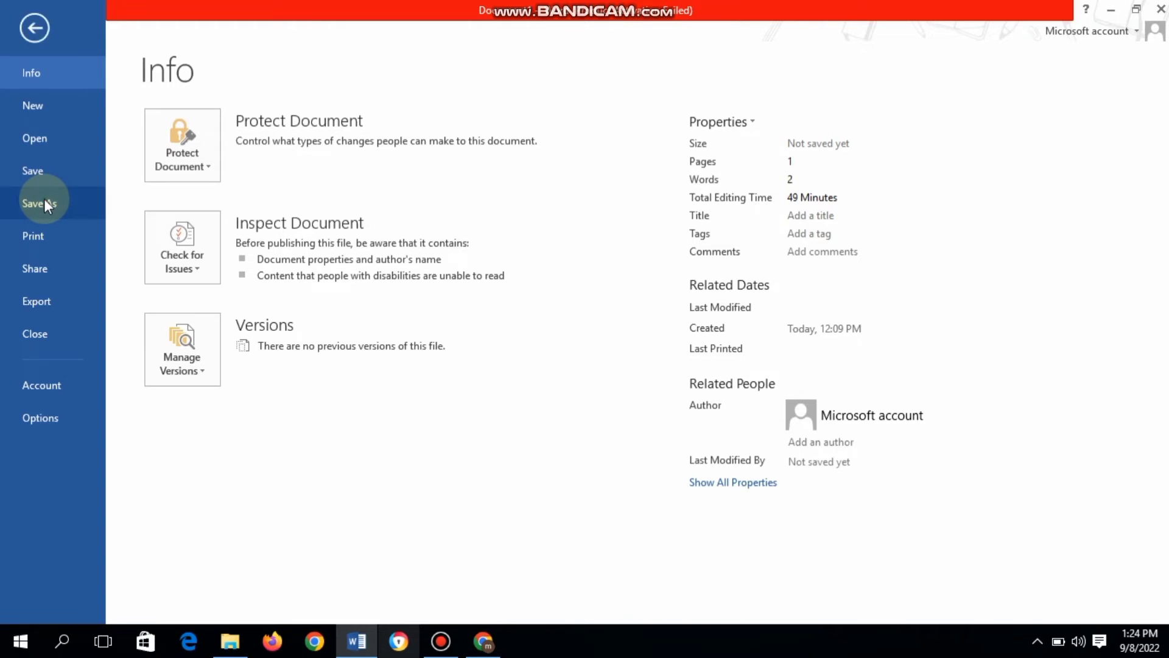
left_click(44, 199)
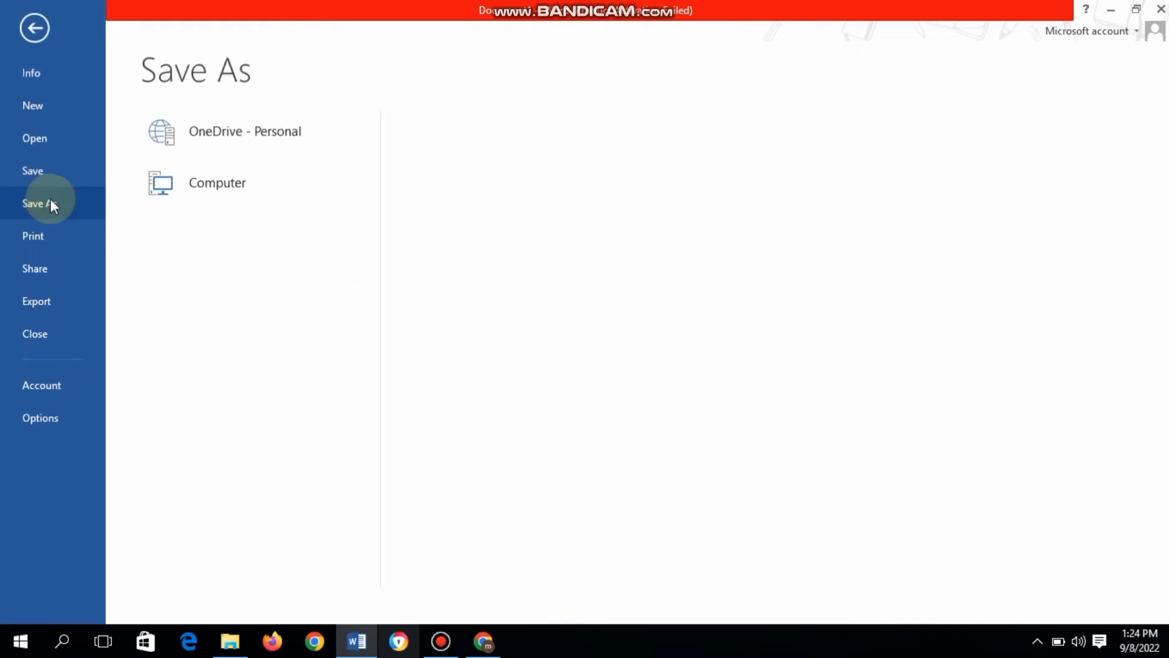
left_click(223, 185)
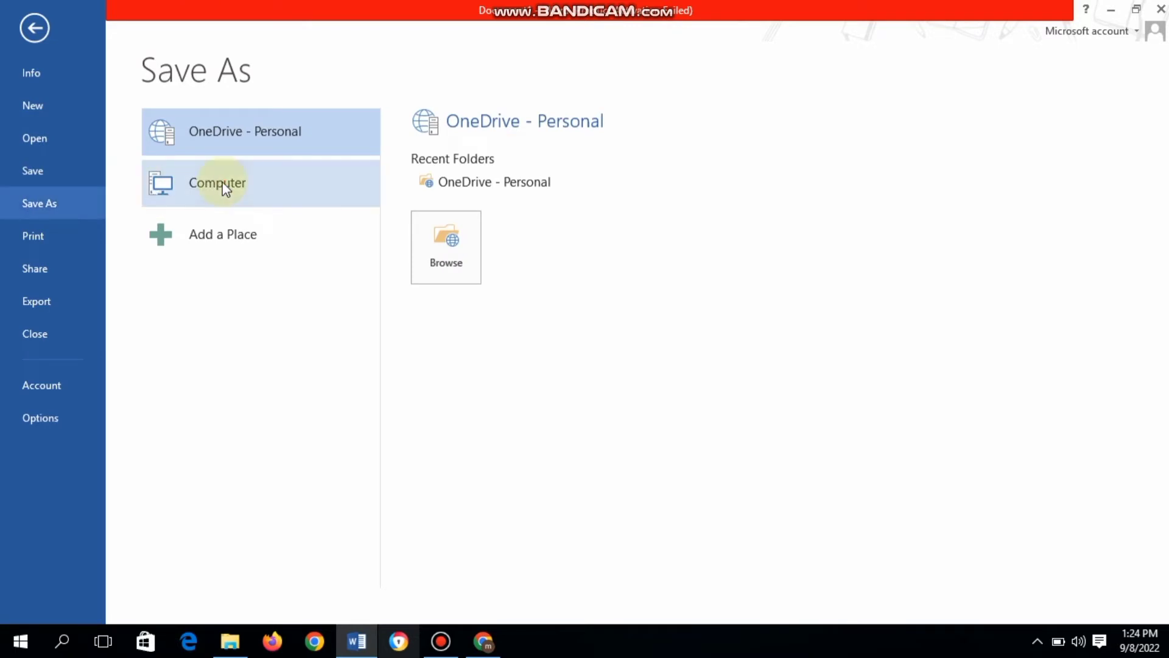
Step: Browse to the informatika folder on drive D: and keep the file name RIWEUH CHANNEL
left_click(223, 185)
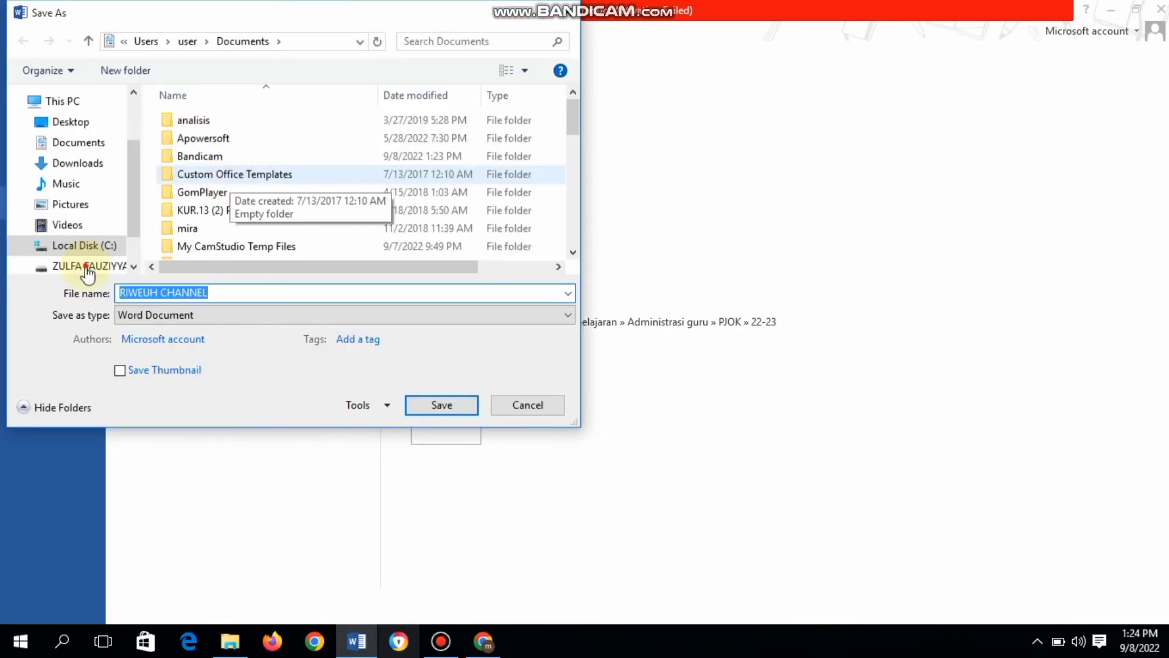
left_click(89, 267)
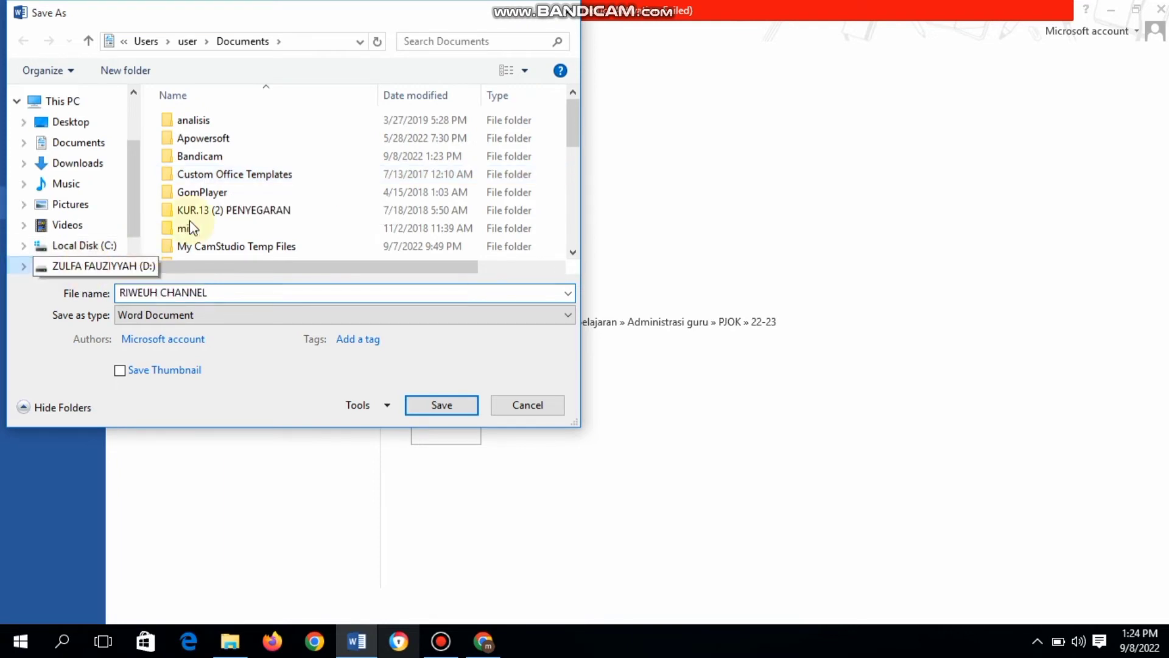
scroll(210, 198, "down", 1)
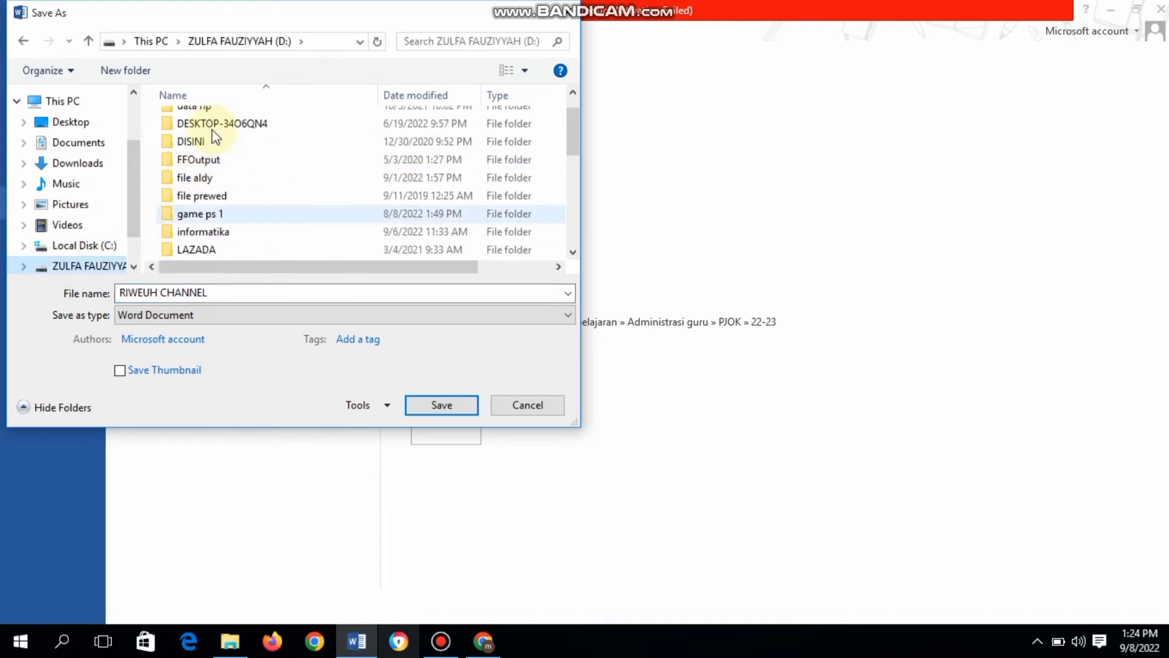
scroll(214, 137, "down", 2)
left_click(212, 127)
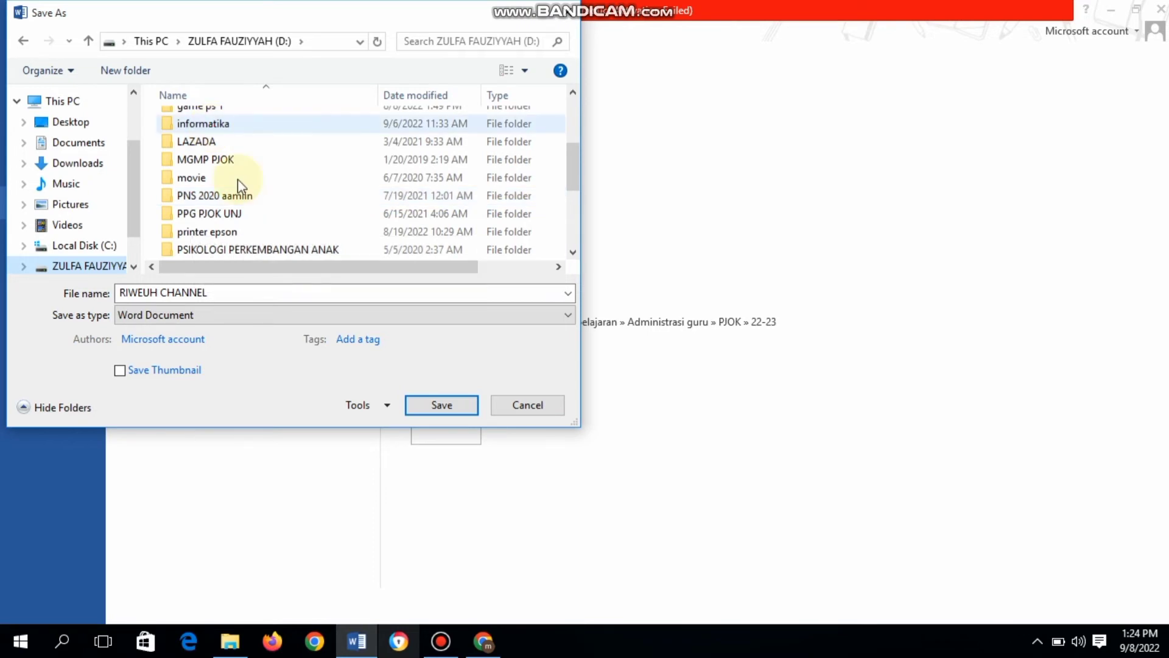
left_click(225, 125)
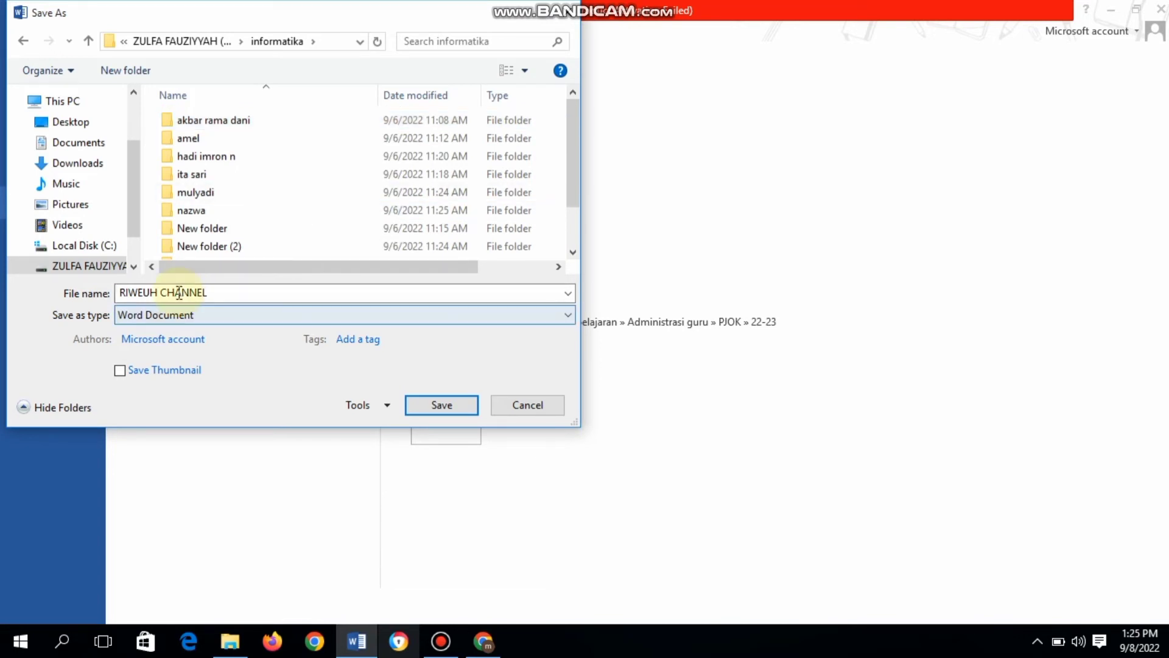
left_click(154, 291)
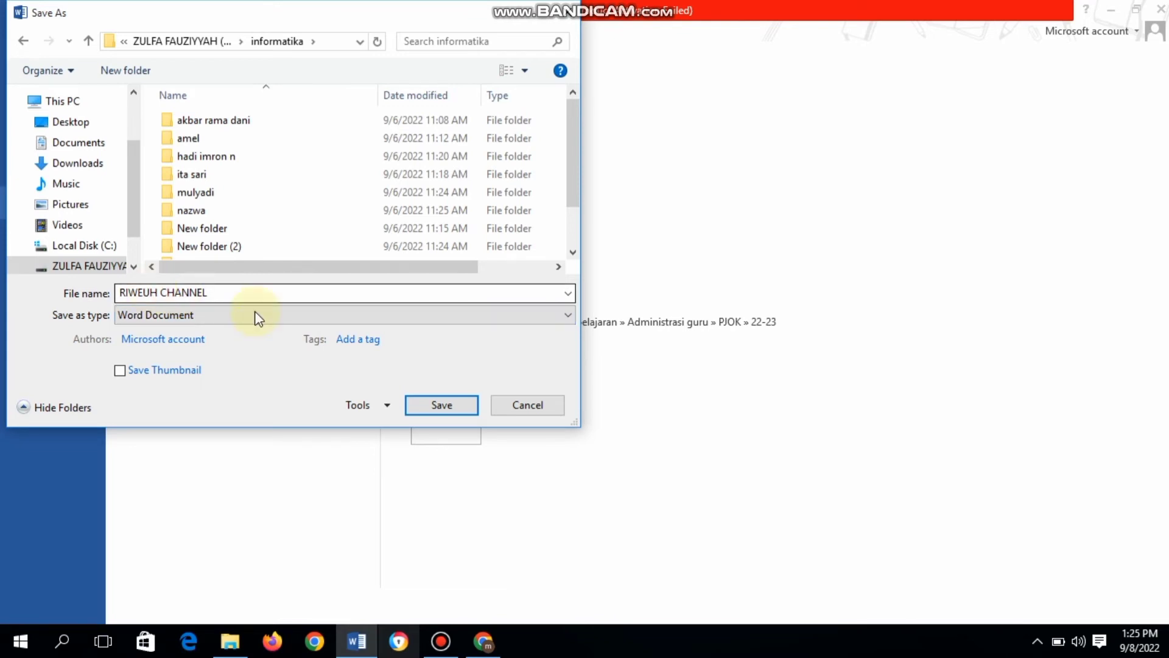
Step: Save RIWEUH CHANNEL into the D: informatika folder
left_click(431, 406)
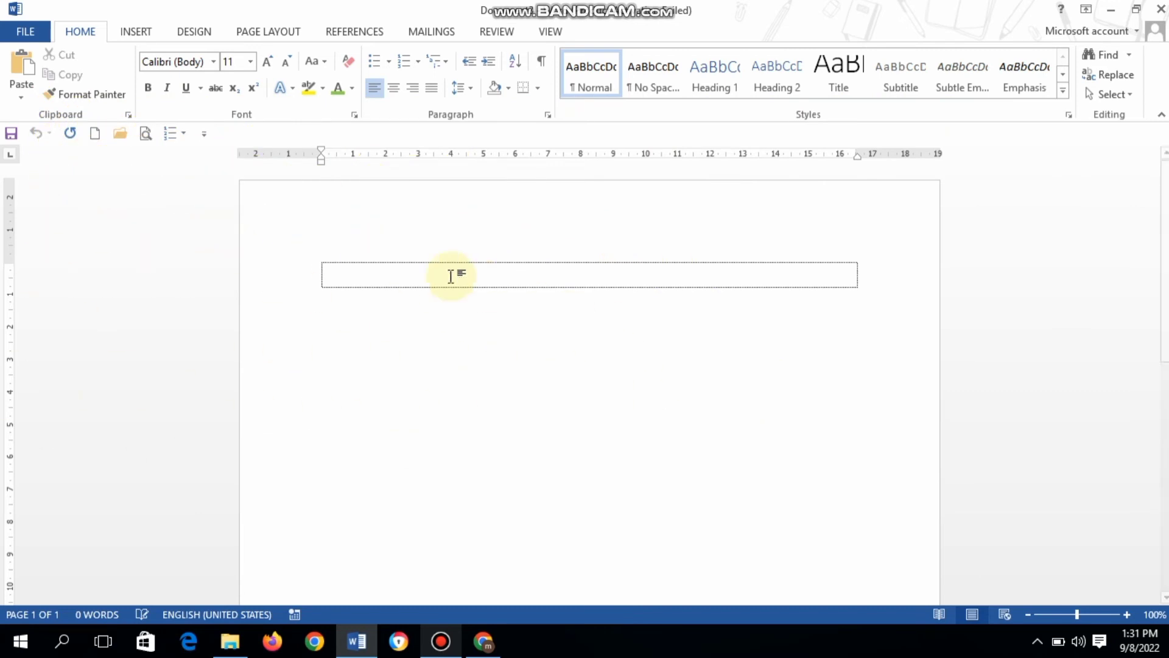
Step: Show the Recent Documents list on the File > Open page
left_click(33, 35)
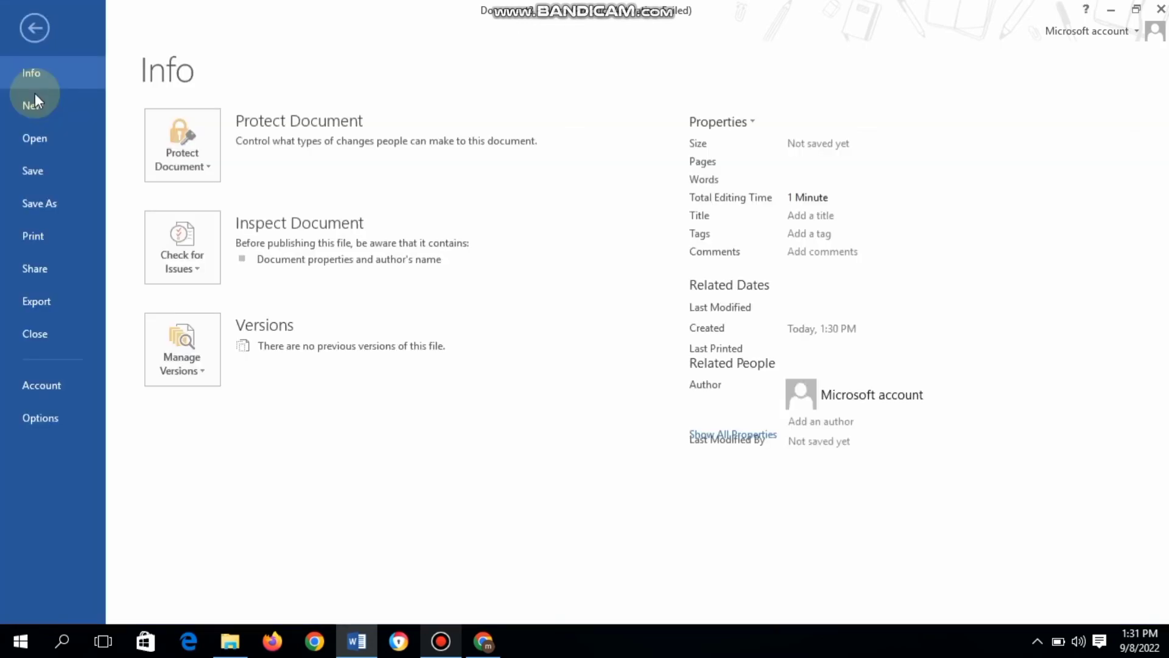
left_click(43, 136)
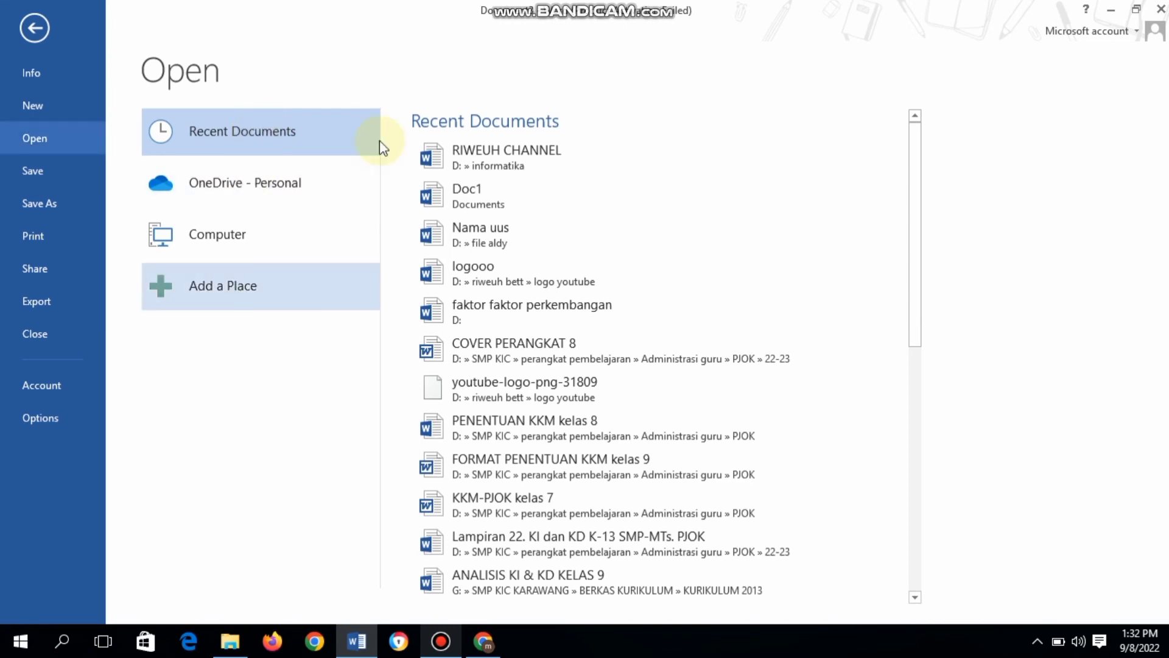
Step: Open RIWEUH CHANNEL from Recent Documents and scroll down through its title and logo
left_click(522, 151)
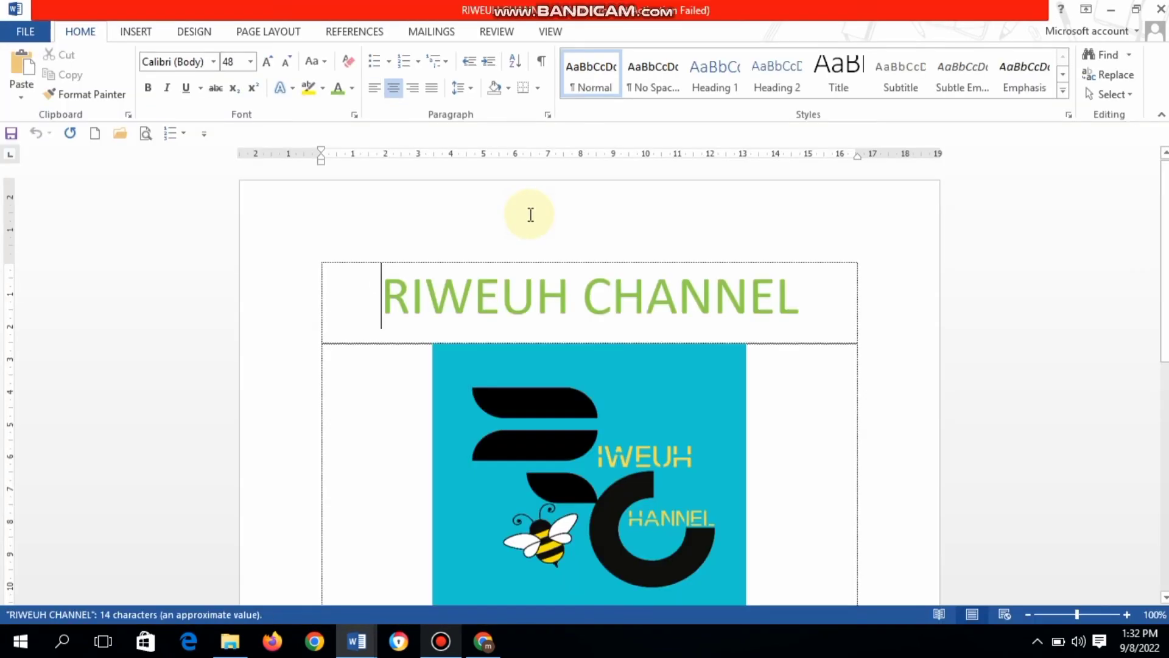
scroll(531, 214, "down", 2)
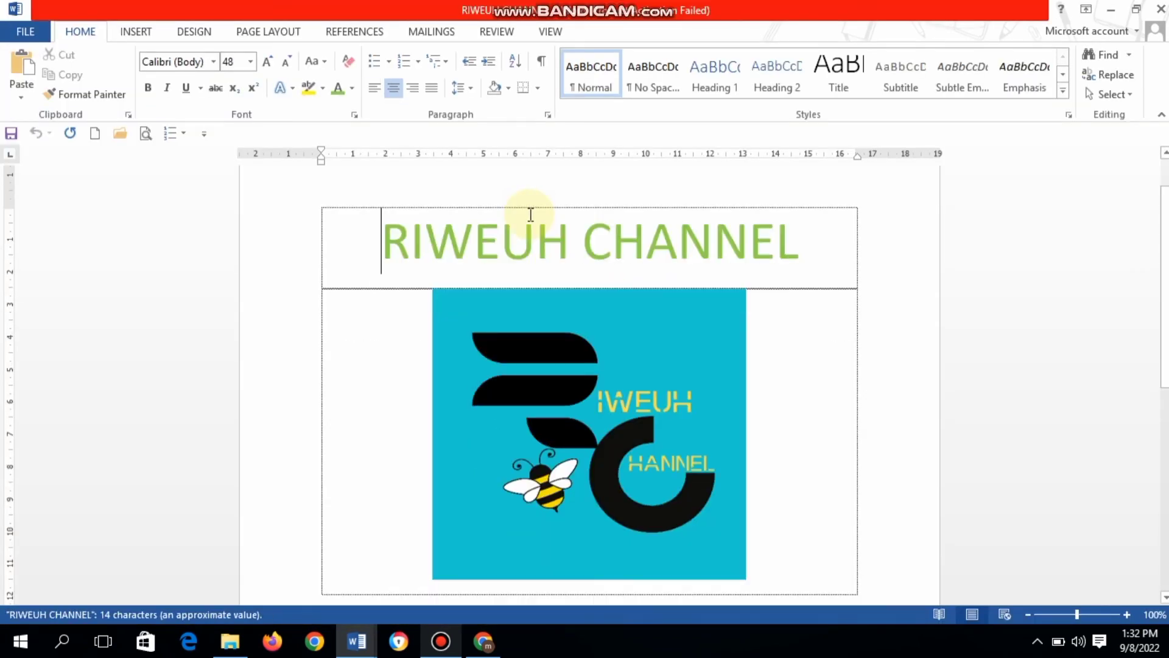